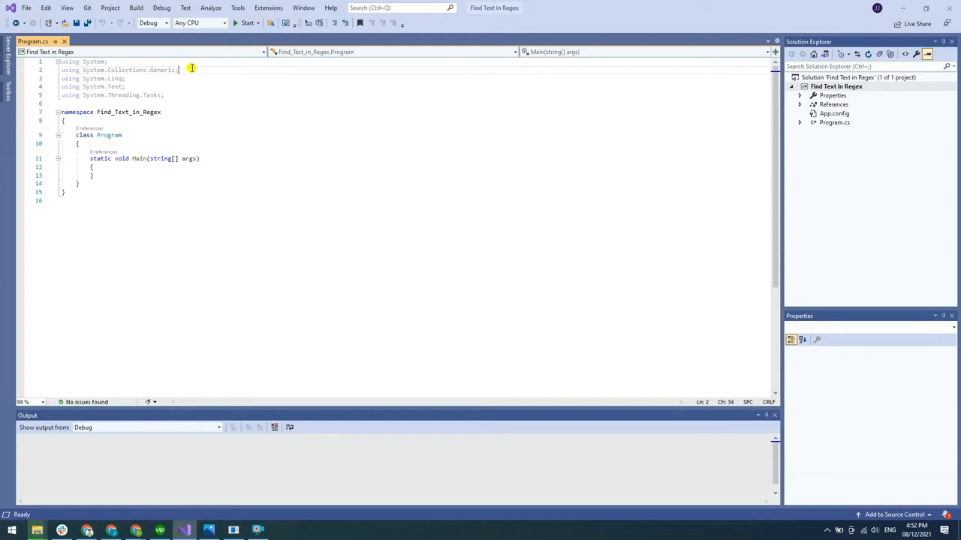
- Replace all of Program.cs with the ByteScout date-search sample code
key("ctrl+a")
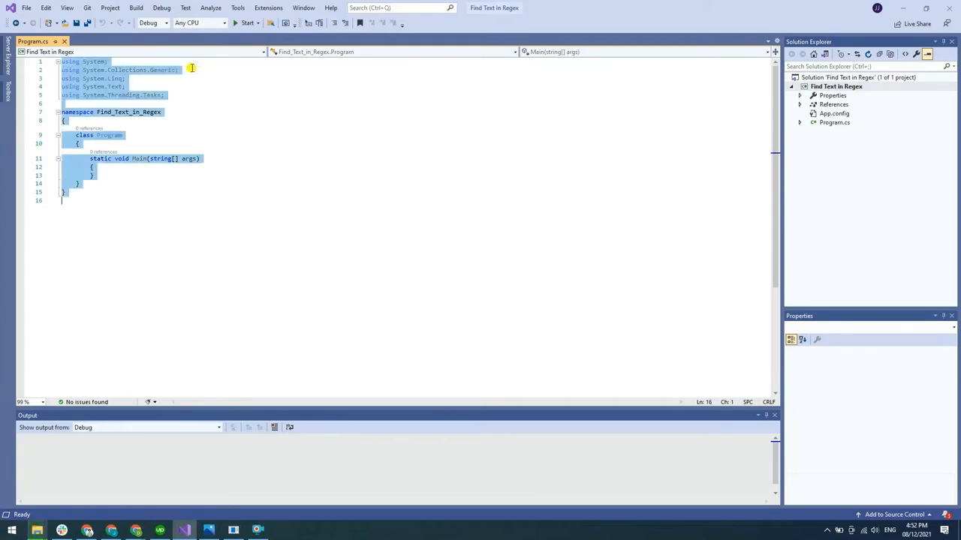
key("ctrl+v")
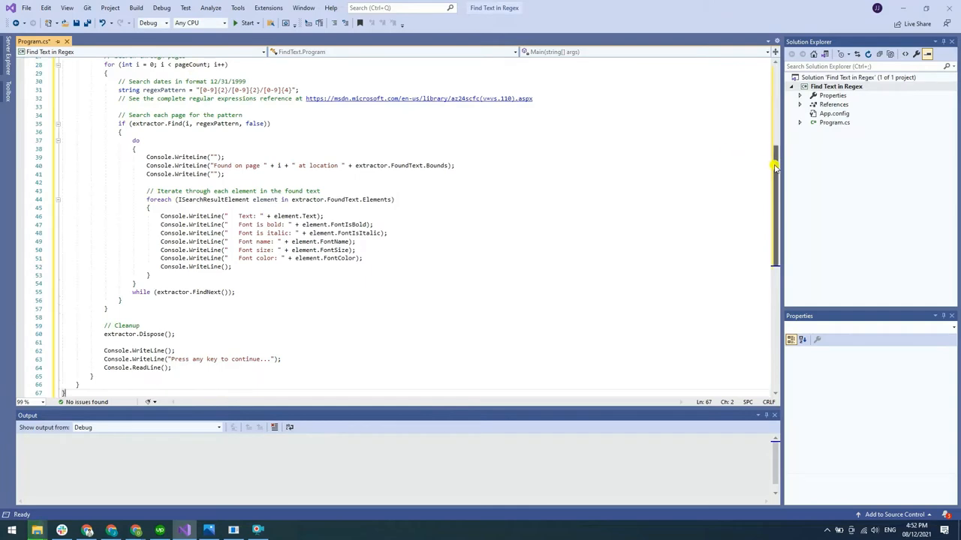
left_click_drag(776, 166, 781, 75)
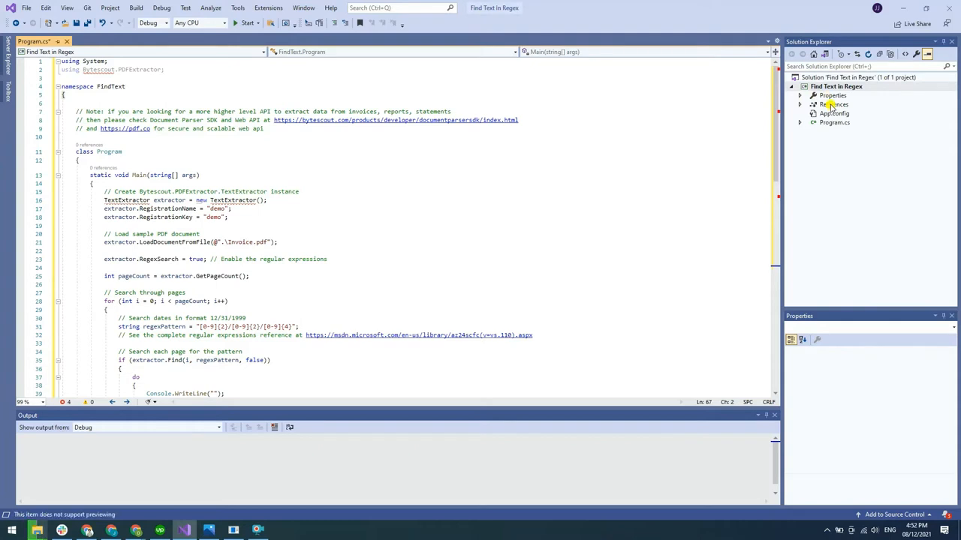
- Add the ByteScout PDF Extractor SDK assembly reference, found by searching 'byte'
right_click(829, 105)
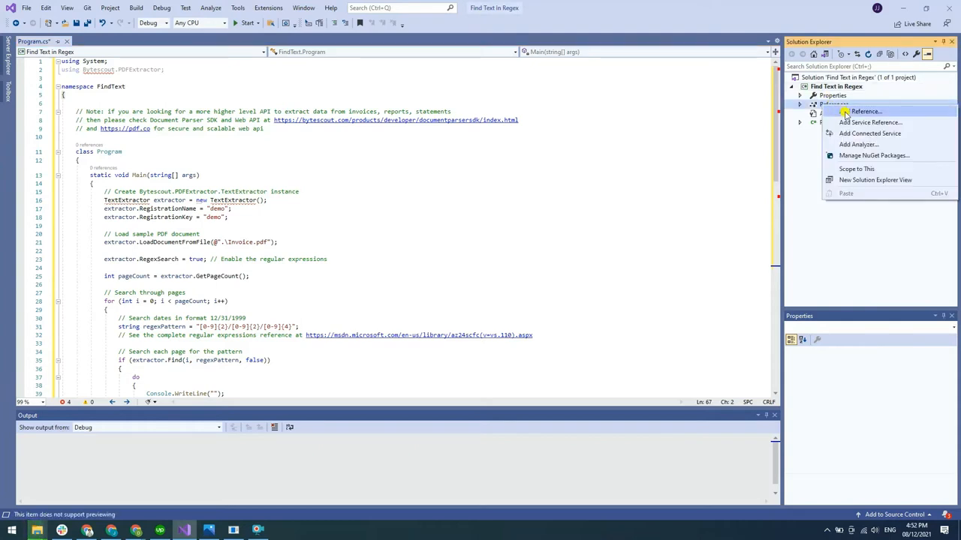
left_click(855, 111)
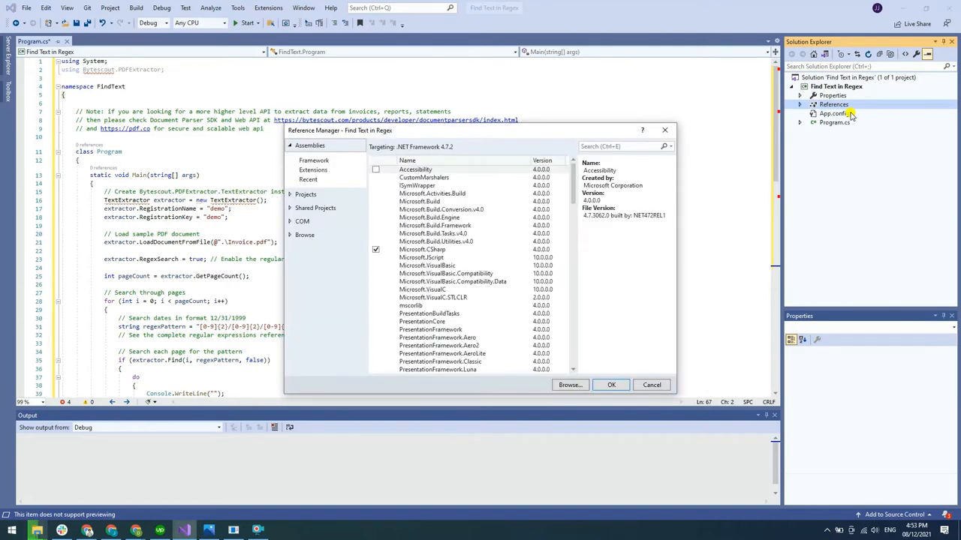
left_click(615, 146)
type("byte")
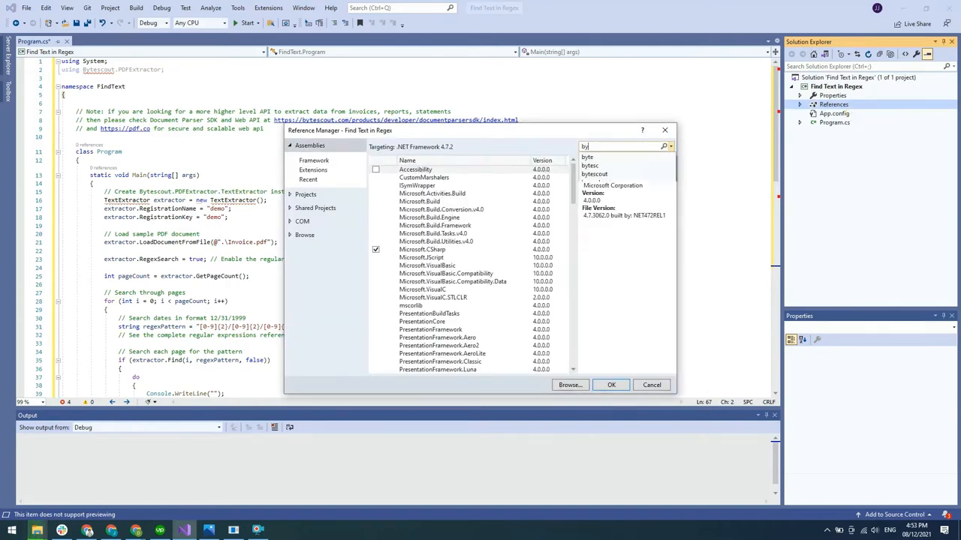
key("Return")
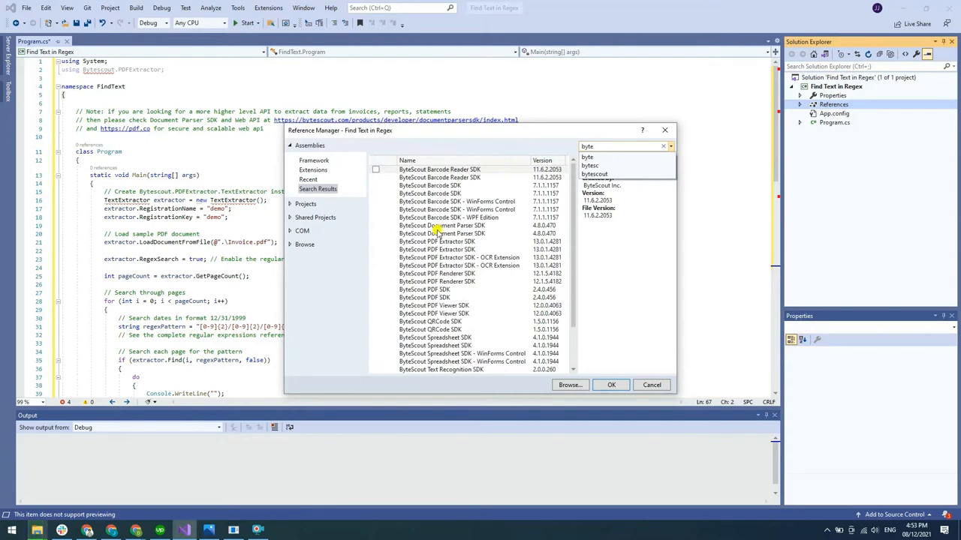
left_click(385, 241)
mouse_move(437, 241)
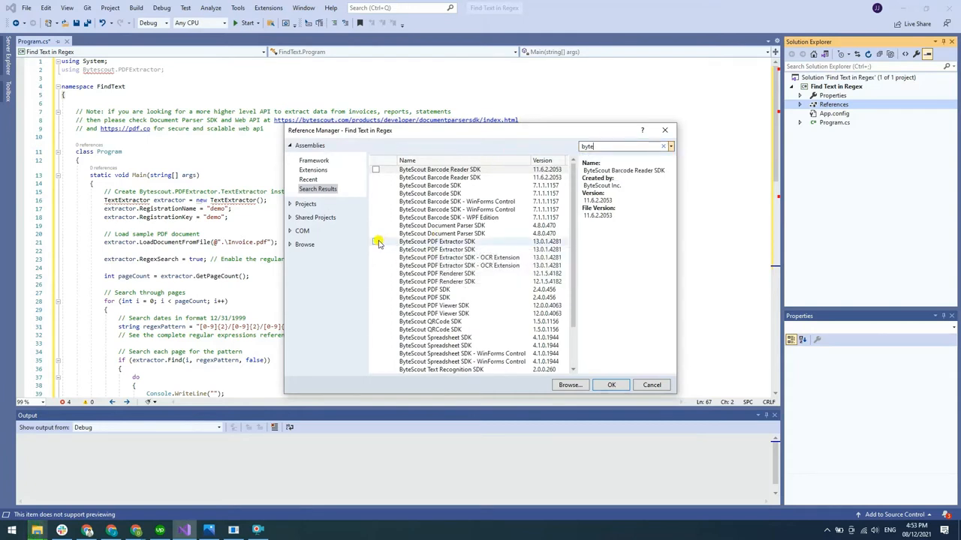
left_click(375, 242)
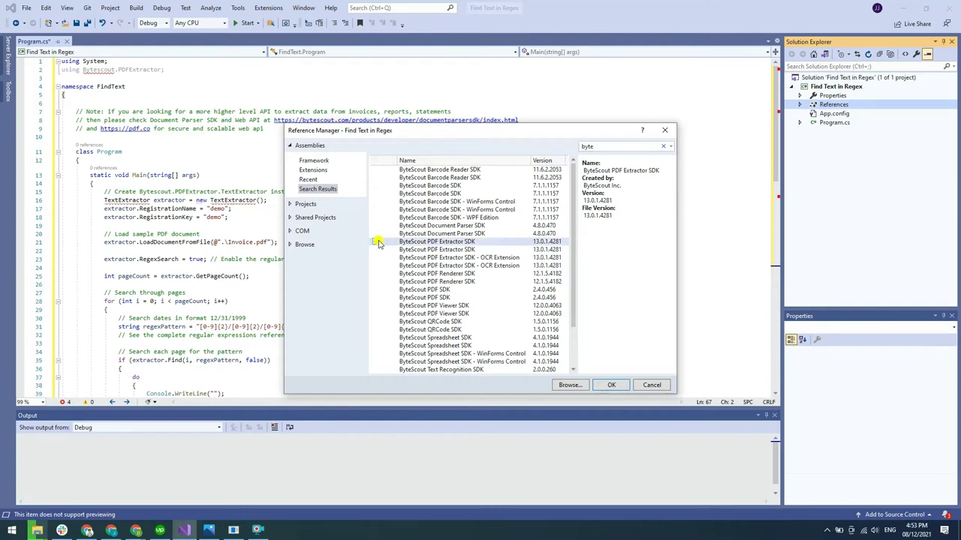
left_click(613, 386)
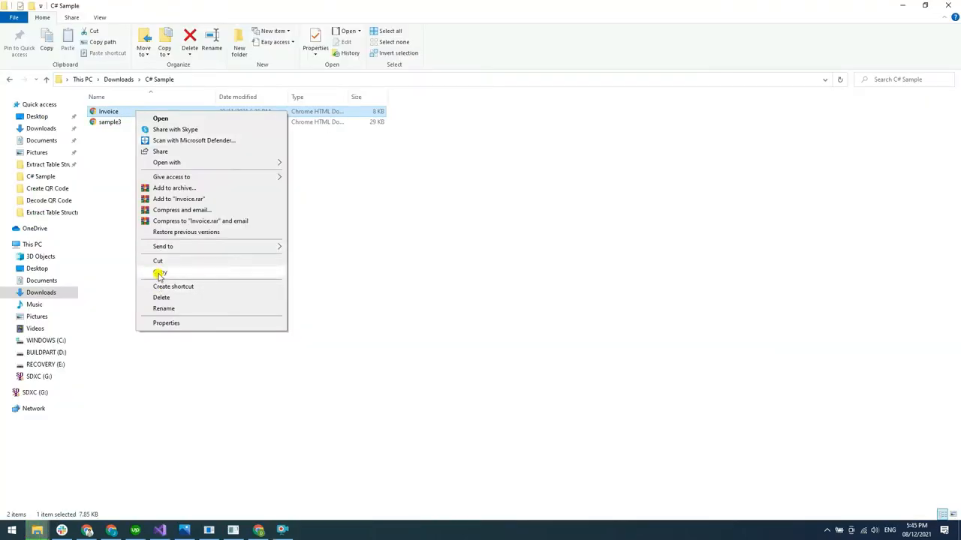
- Copy the Invoice file from the C# Sample folder
left_click(159, 273)
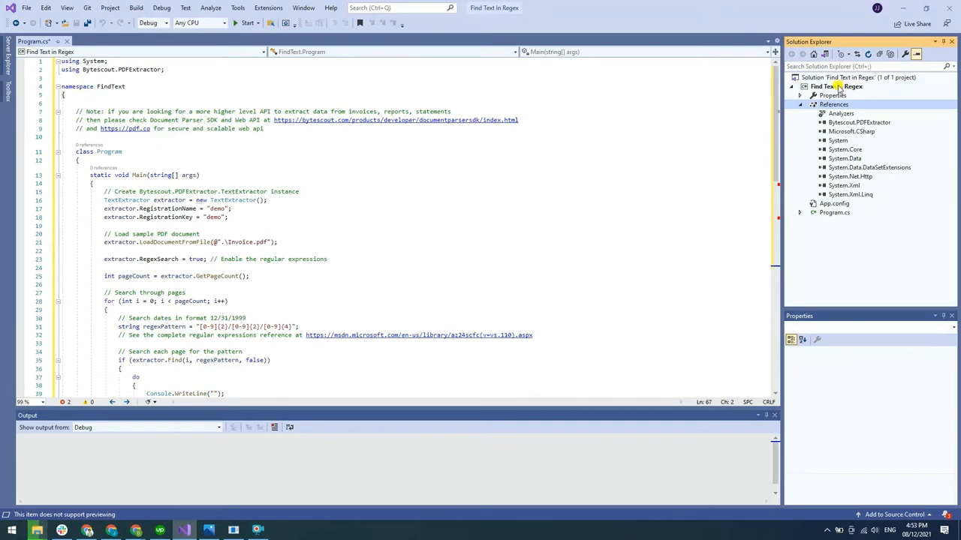
- Paste Invoice.pdf into the project and set Copy to Output Directory to Copy always
left_click(839, 87)
right_click(839, 87)
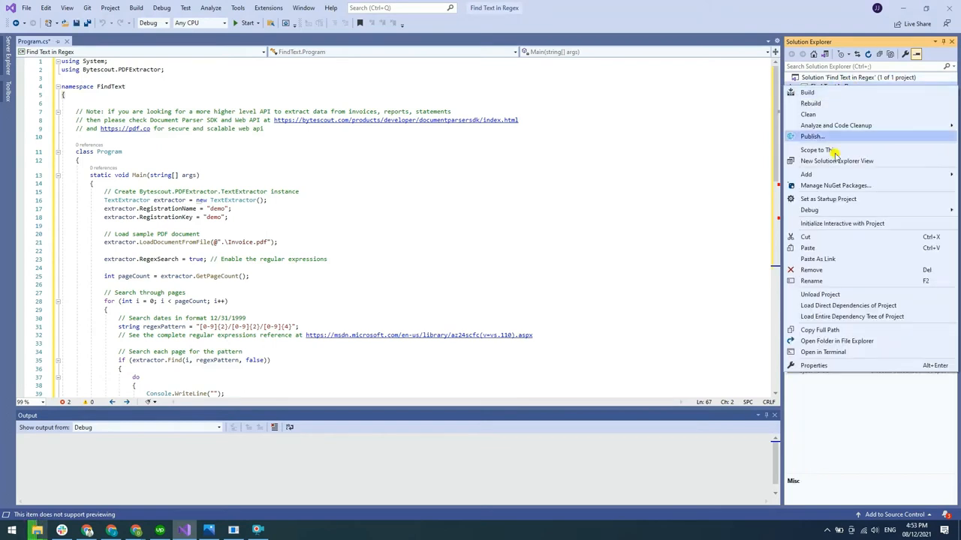
left_click(821, 250)
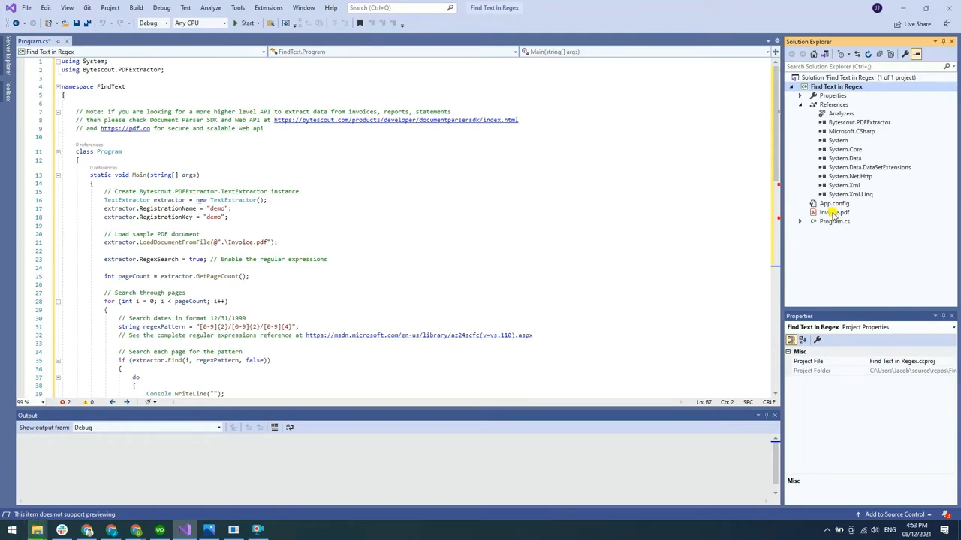
left_click(833, 213)
left_click(952, 371)
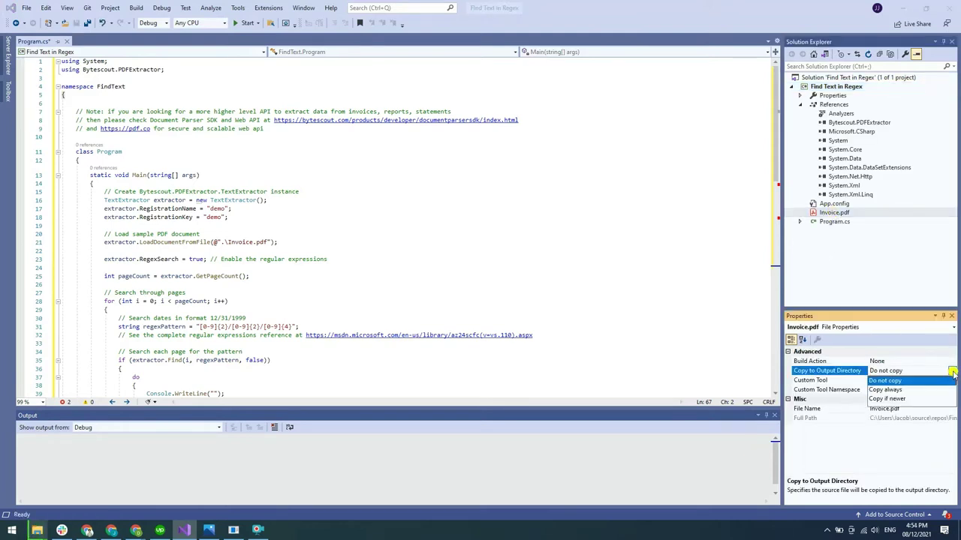
left_click(887, 389)
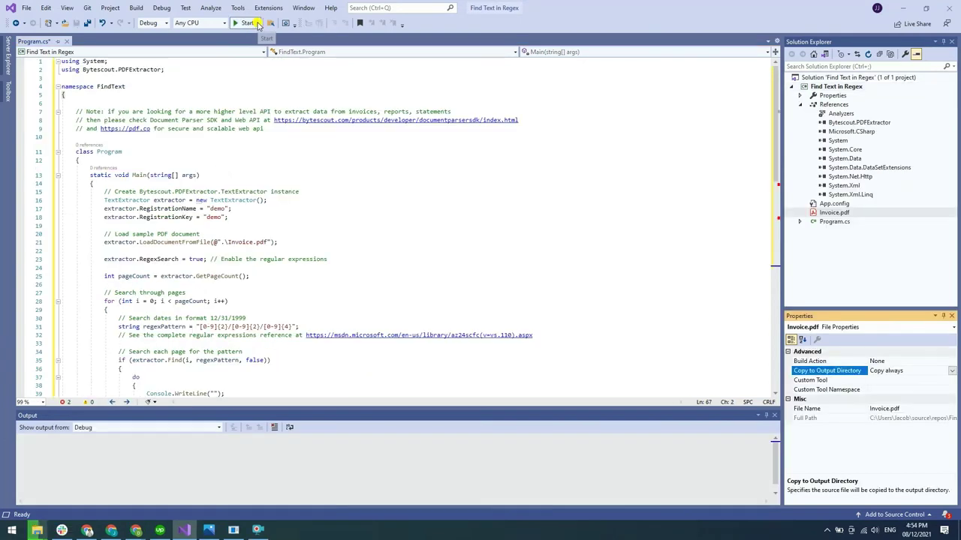
- Start the program to print the date matches, then subscribe to the ByteScout channel
left_click(258, 23)
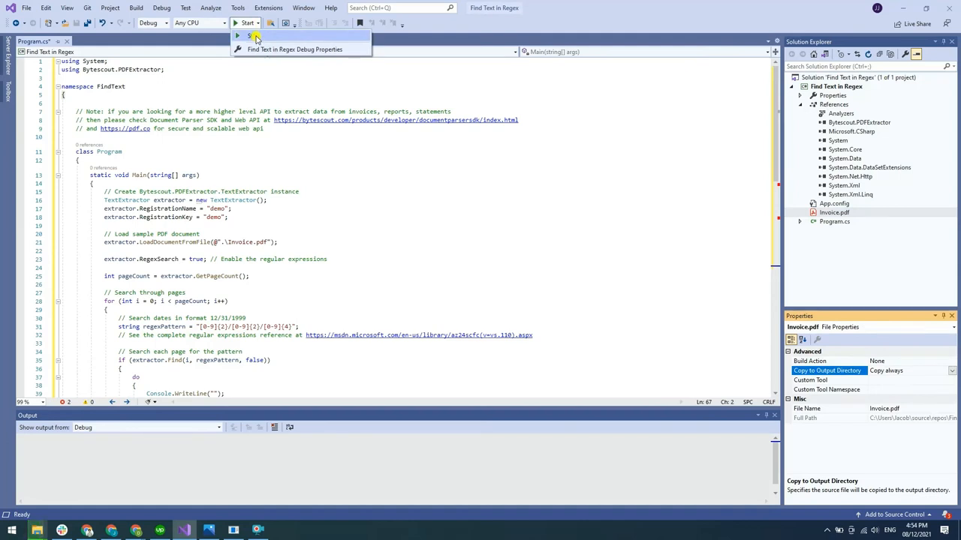
left_click(256, 38)
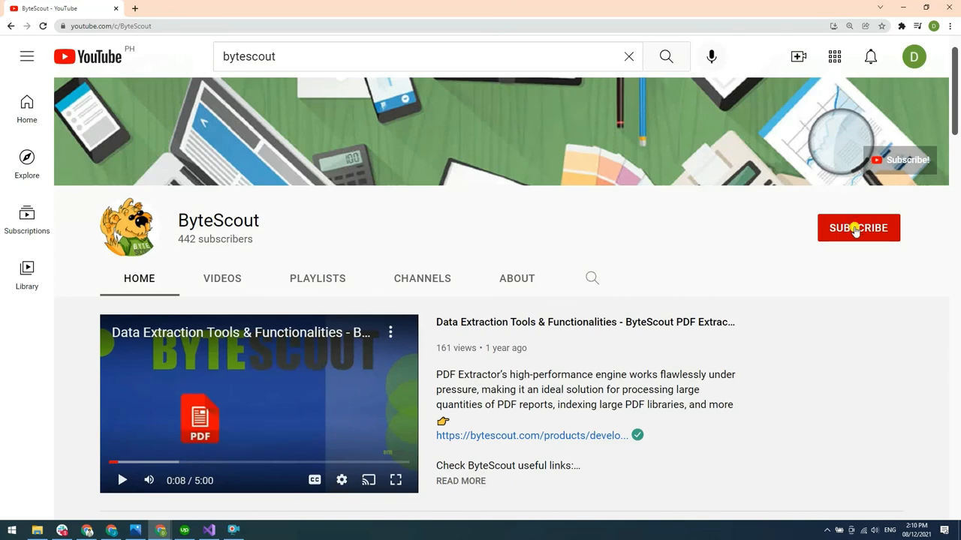
left_click(856, 230)
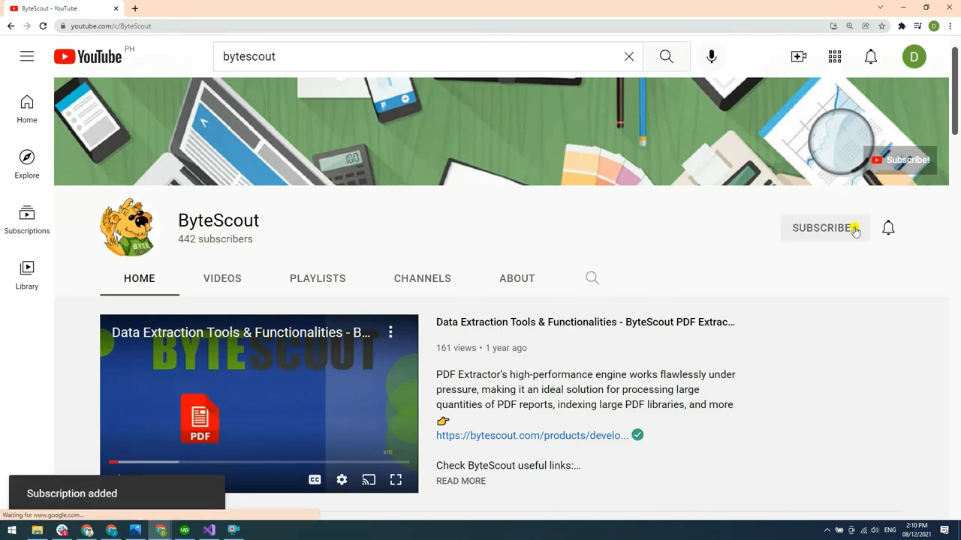